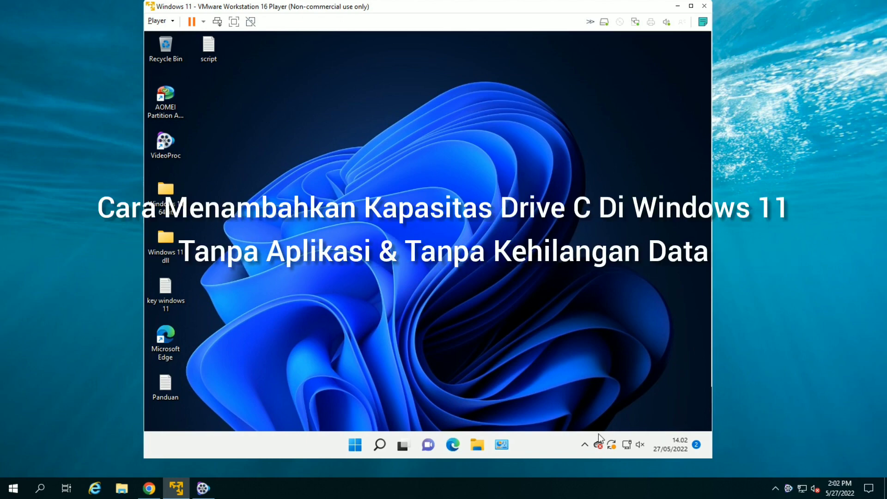
Step: Open This PC in File Explorer and check the capacity and free space of drives C and D
left_click(475, 444)
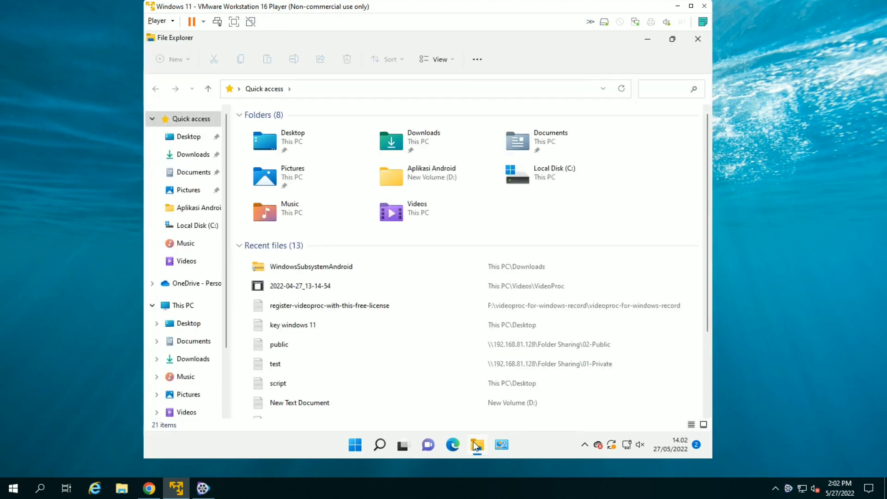
left_click(194, 312)
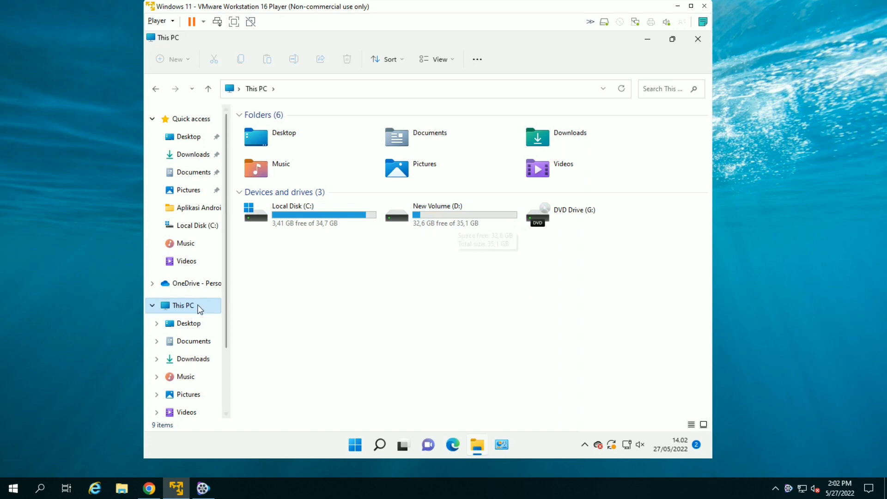
left_click(477, 444)
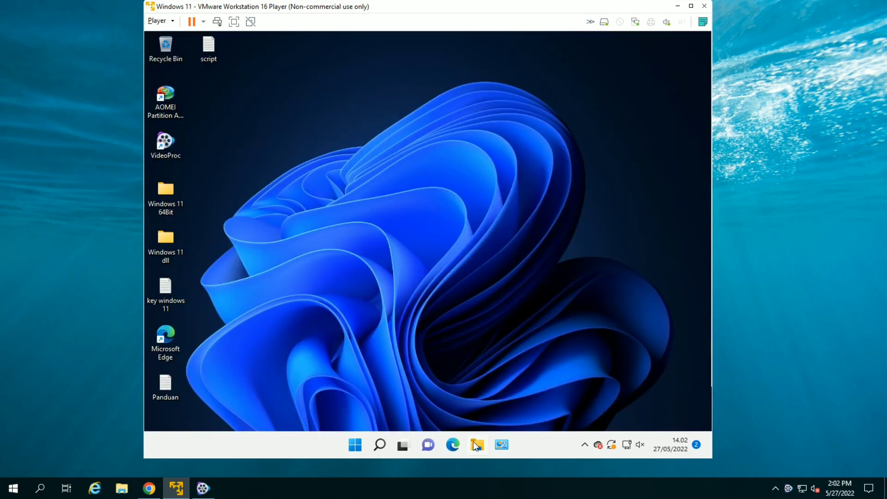
left_click(477, 444)
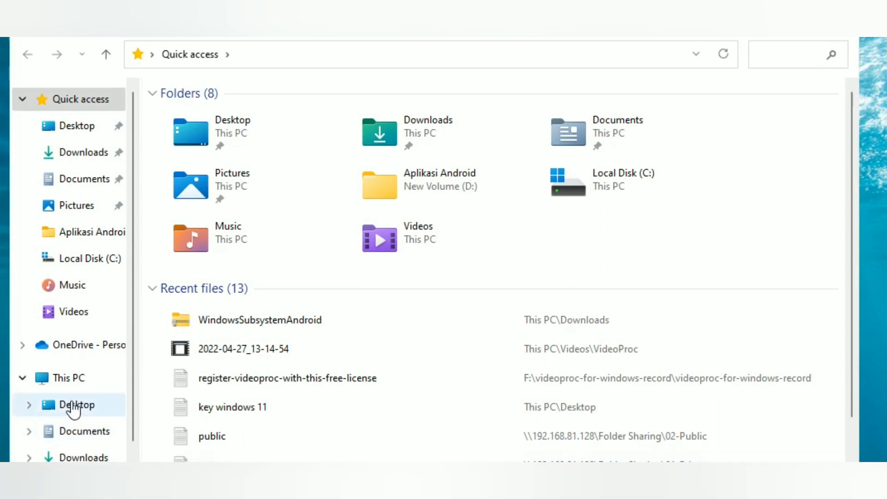
left_click(85, 389)
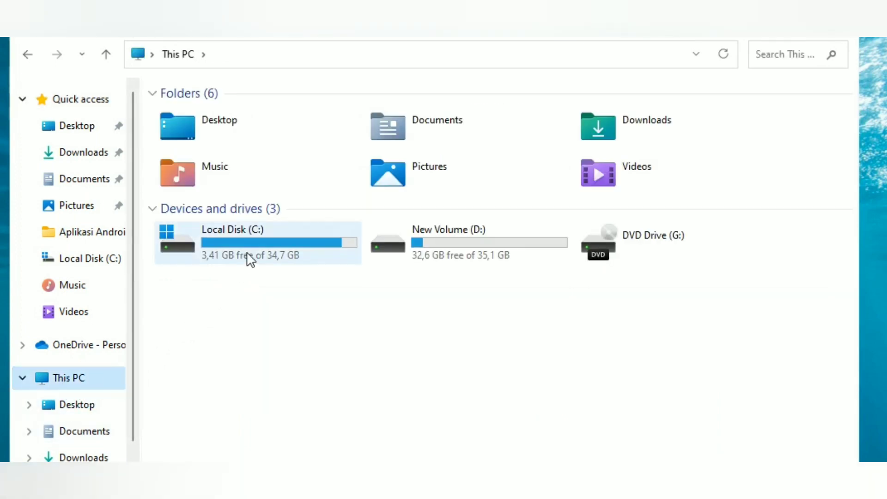
mouse_move(250, 260)
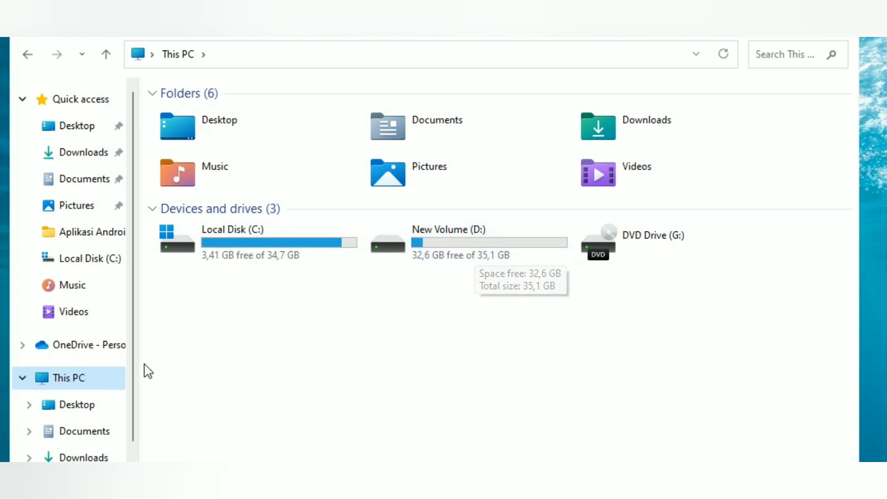
Step: Open Computer Management from This PC, maximize its window and display Disk Management
right_click(86, 381)
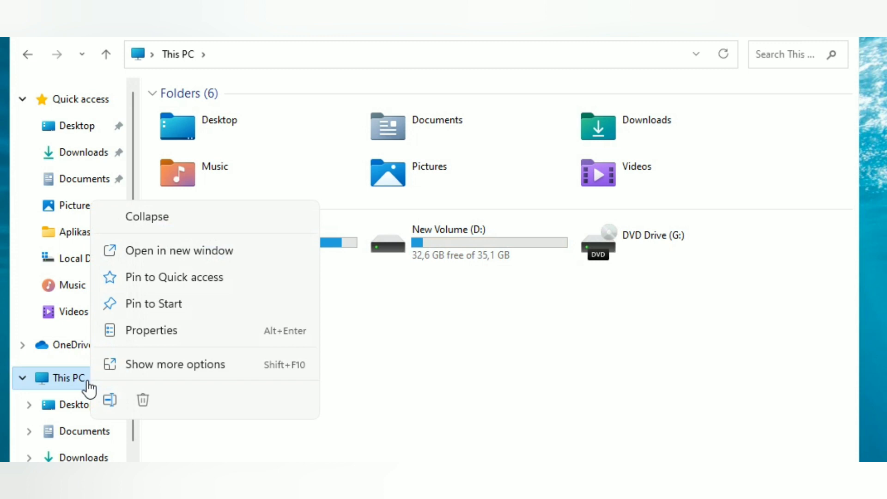
left_click(131, 365)
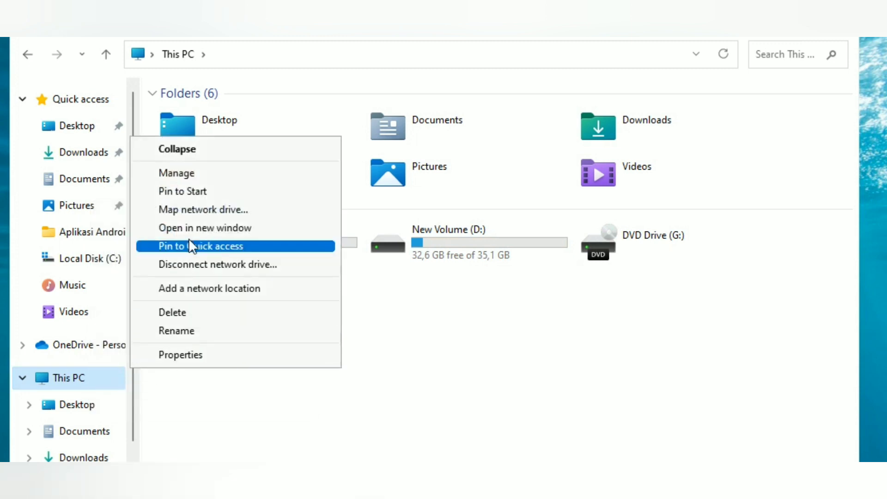
left_click(189, 180)
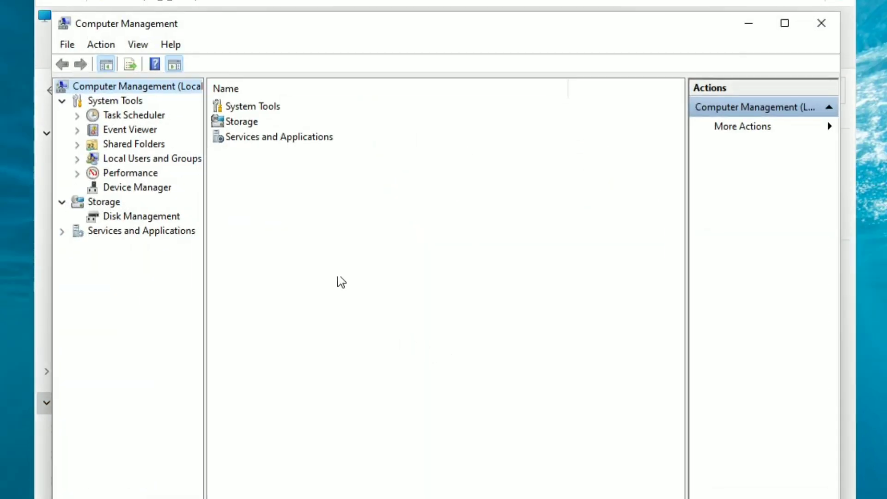
left_click(783, 25)
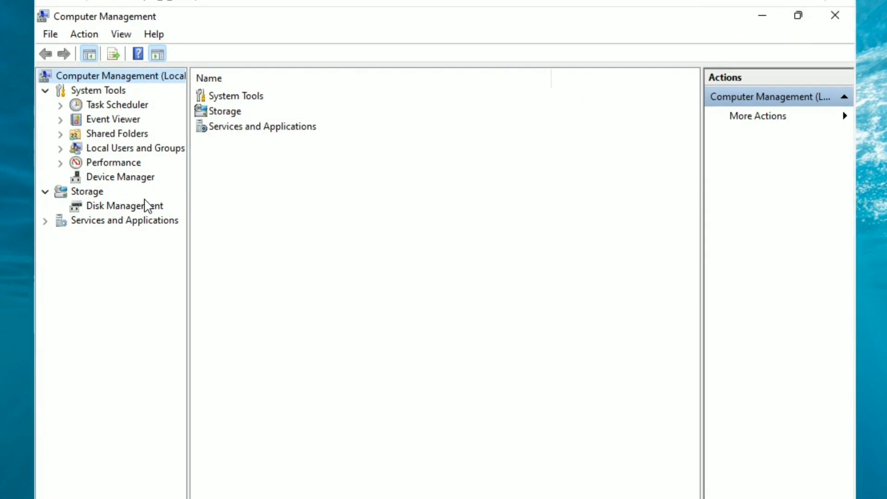
left_click(143, 206)
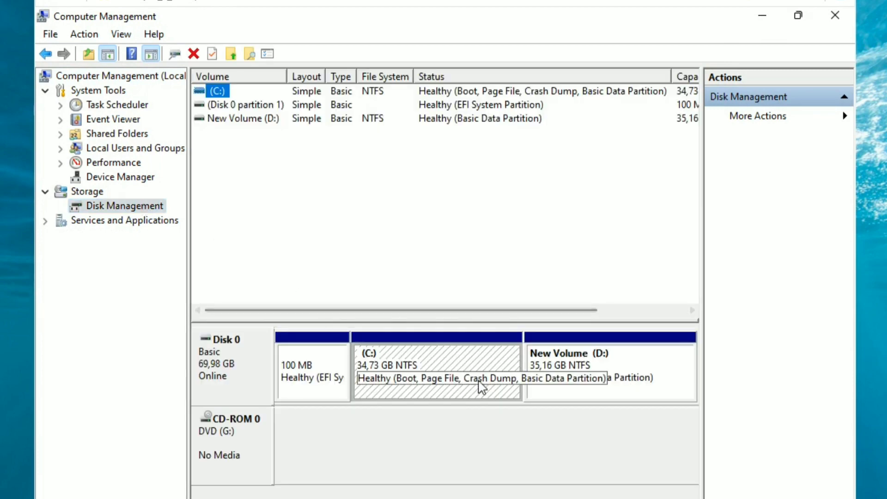
Step: Shrink New Volume (D:) by 25000 MB
left_click(558, 368)
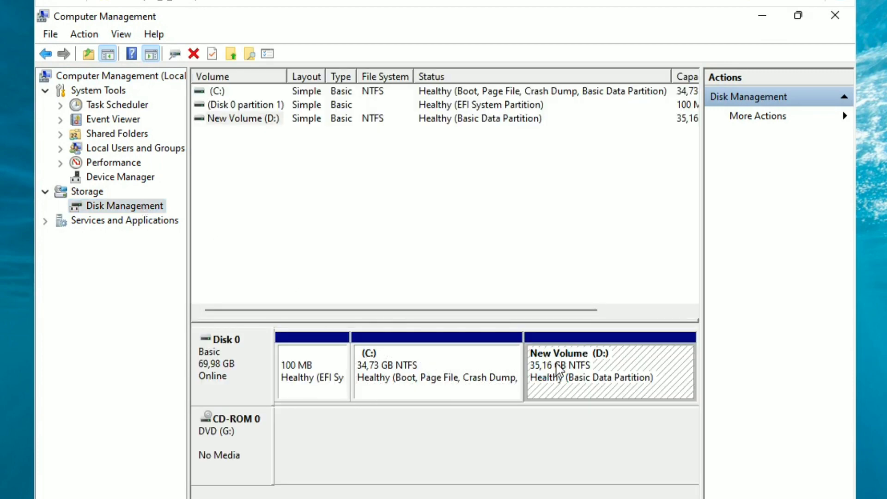
right_click(567, 376)
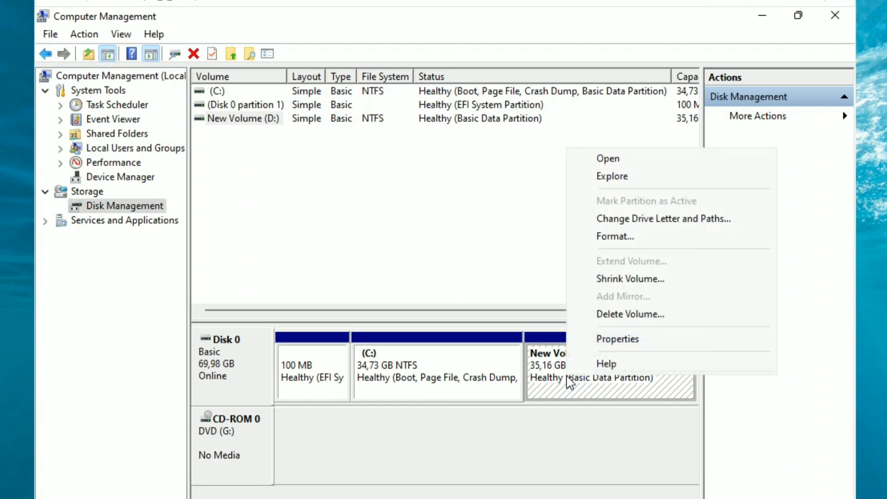
left_click(614, 286)
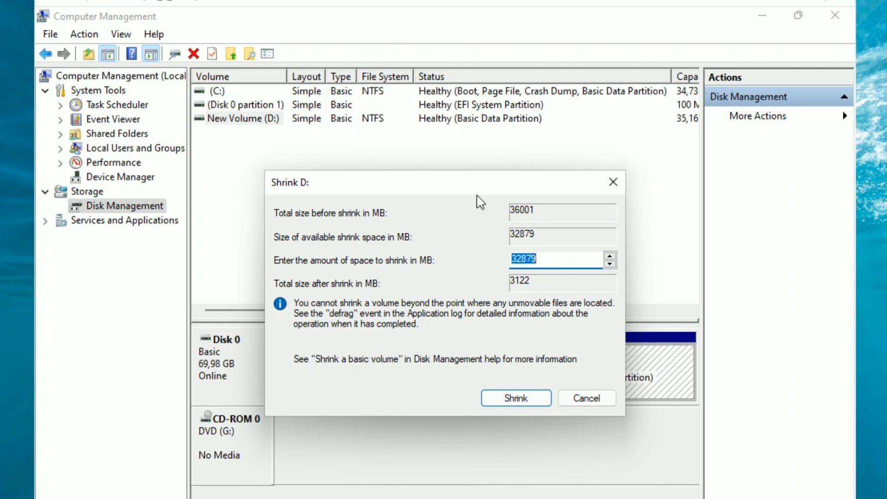
left_click_drag(464, 181, 369, 110)
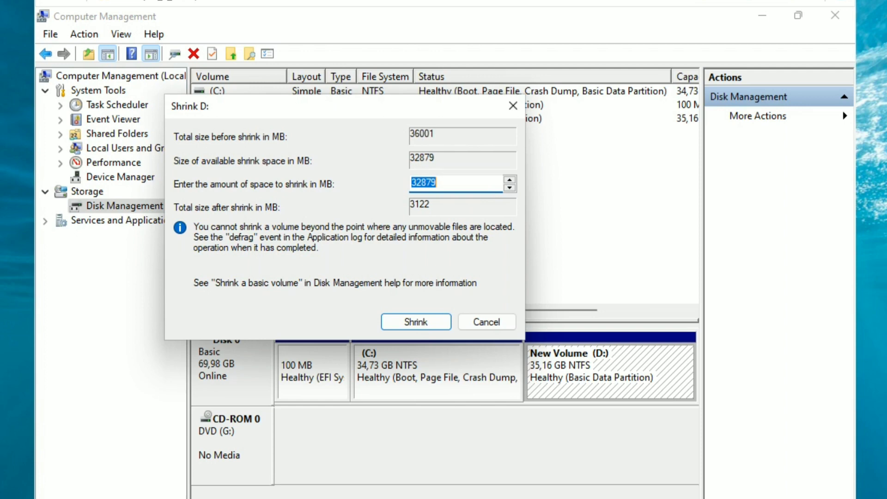
type("222222222222222")
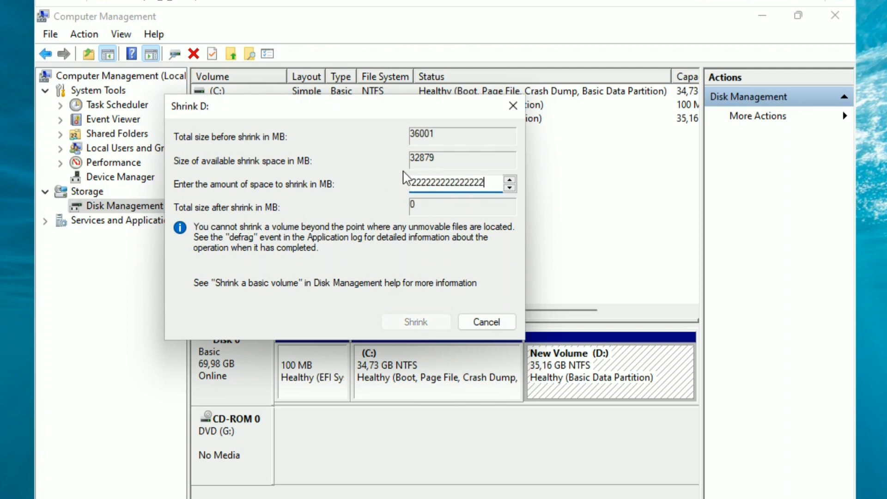
key("BackSpace")
key("ctrl+a")
key("BackSpace")
type("25000")
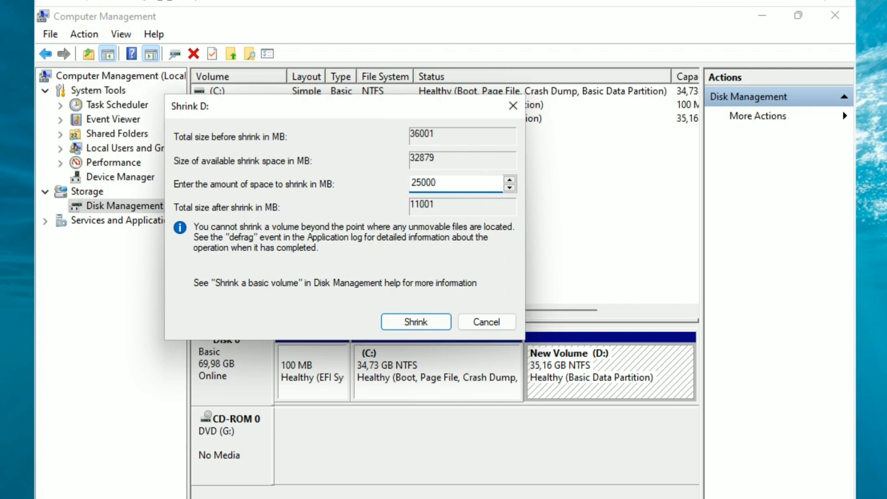
left_click(438, 323)
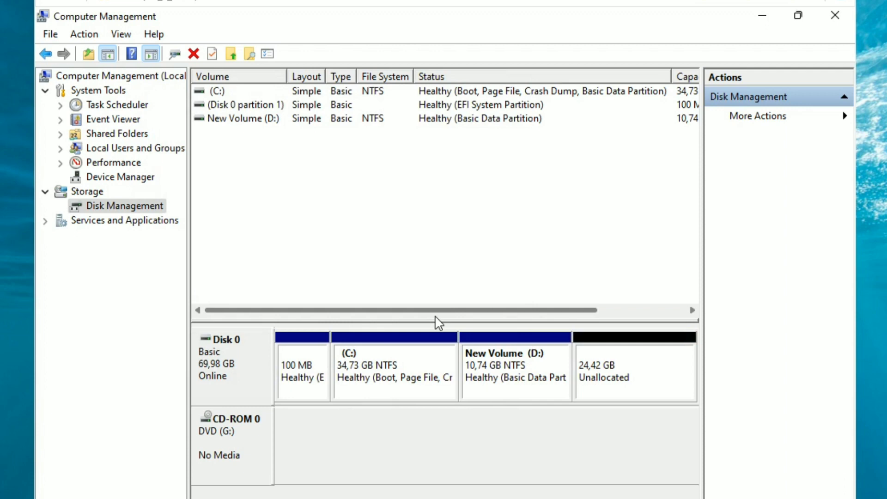
Step: Create a simple volume of 25000 MB in the unallocated space, with drive letter E and the default NTFS format
left_click(620, 376)
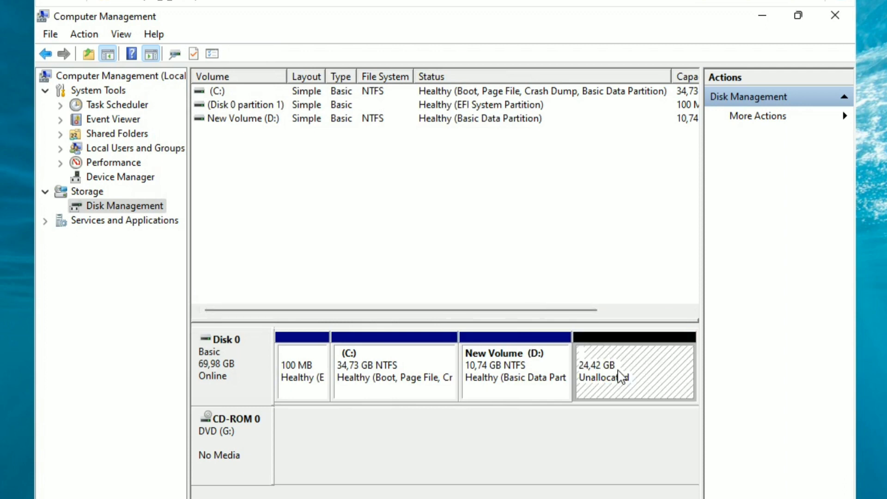
right_click(658, 382)
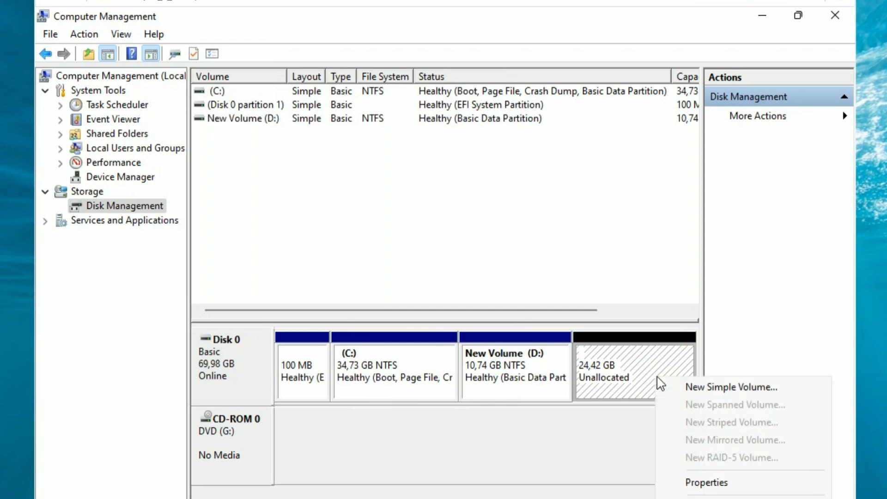
left_click(705, 388)
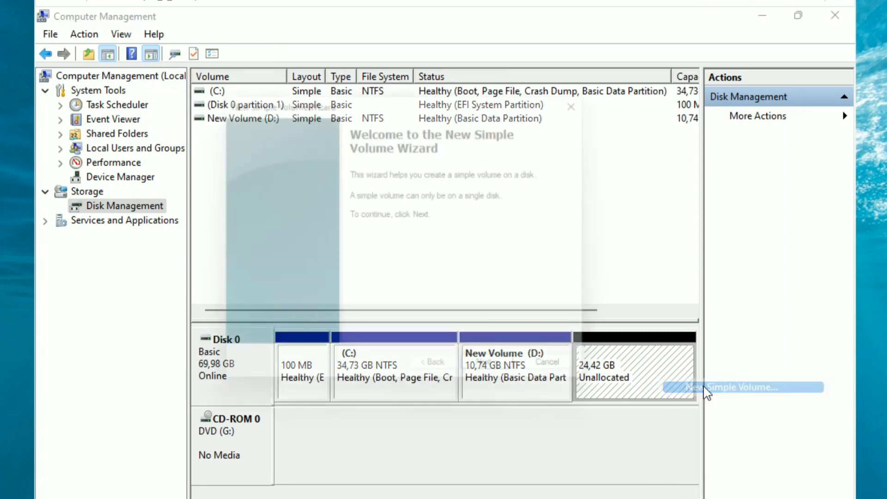
left_click(527, 379)
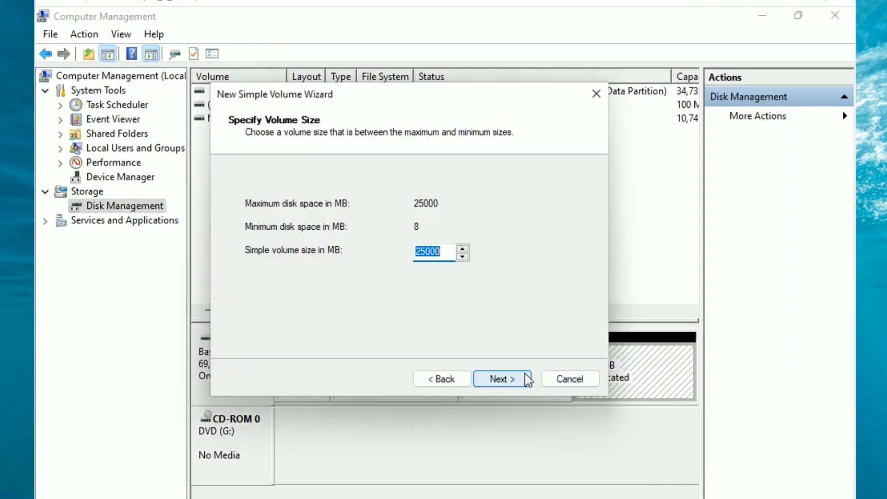
left_click(527, 379)
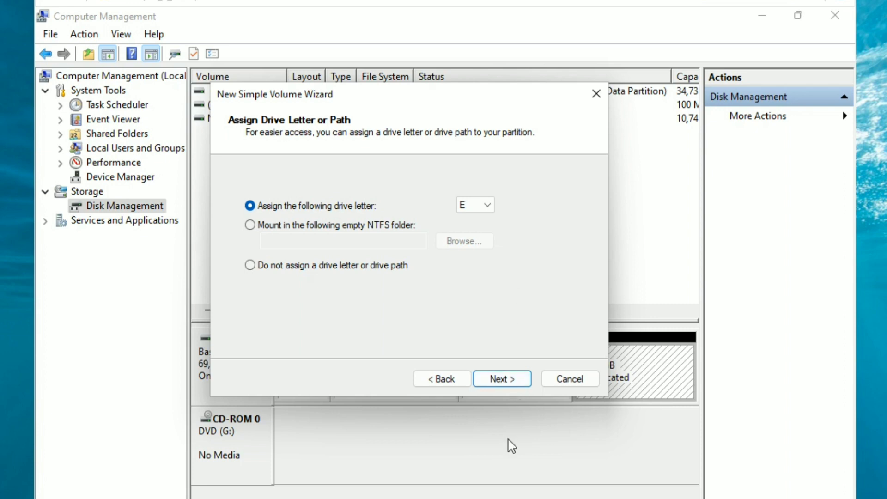
left_click(502, 379)
left_click(501, 379)
left_click(521, 385)
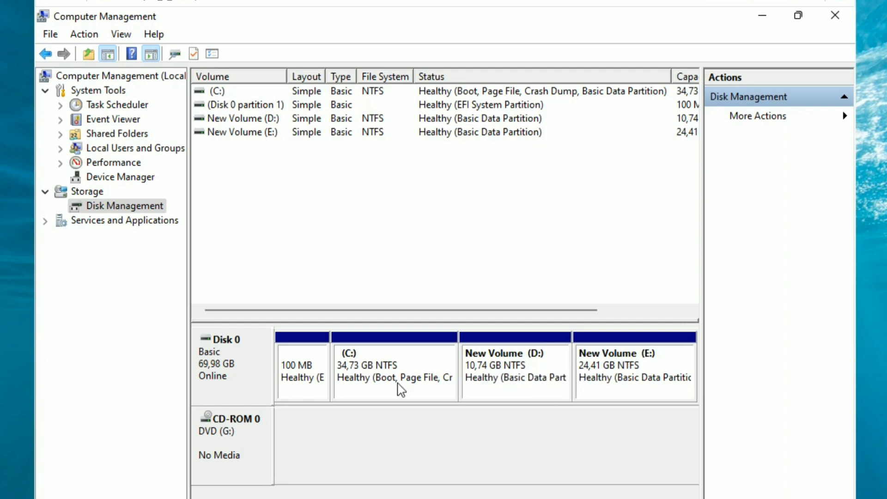
Step: Switch to File Explorer and copy all files and folders from New Volume (D:) into New Volume (E:)
left_click(586, 394)
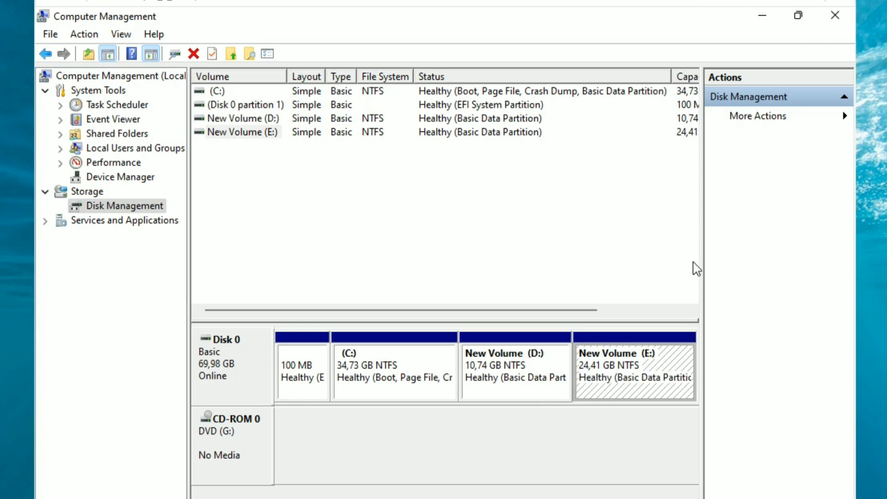
left_click(769, 21)
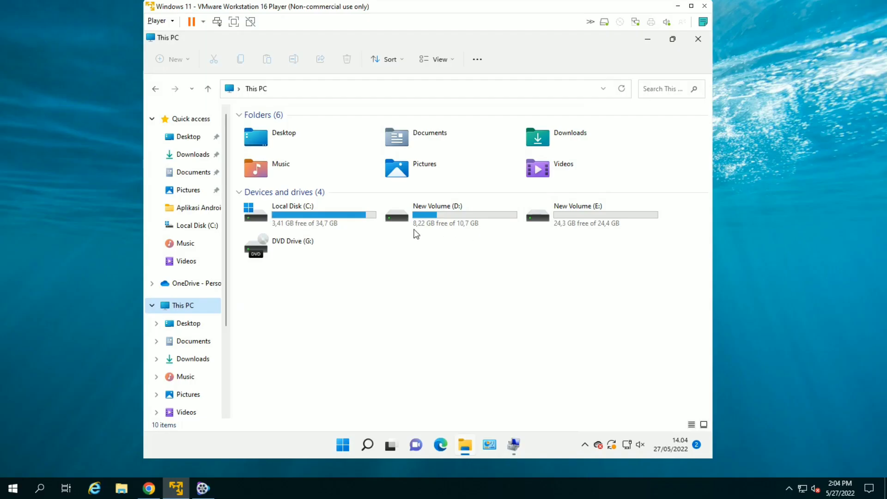
left_click(443, 221)
double_click(443, 221)
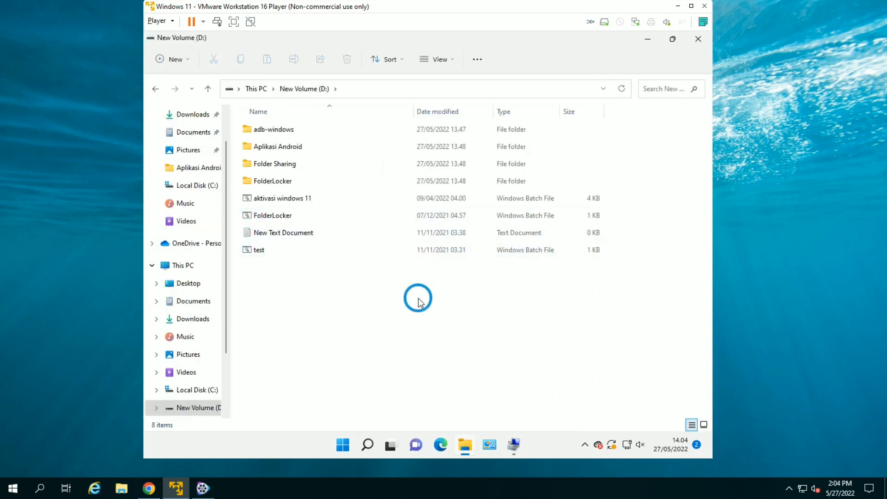
key("ctrl+a")
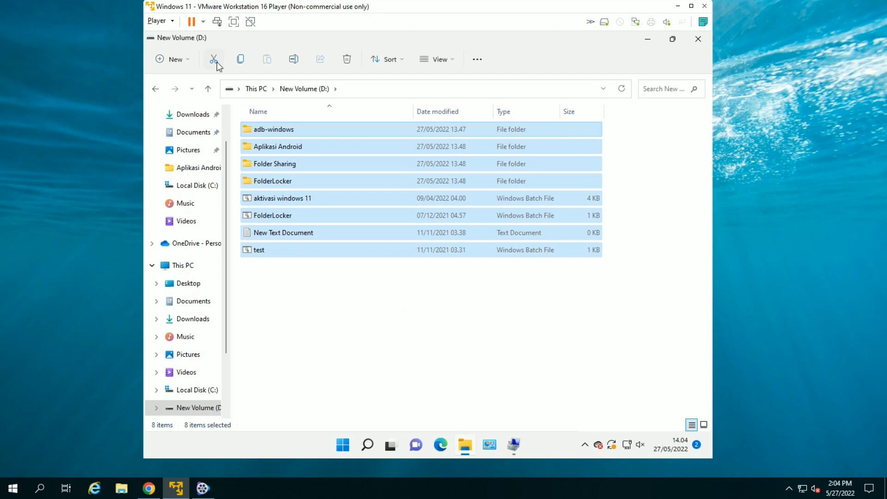
left_click(241, 61)
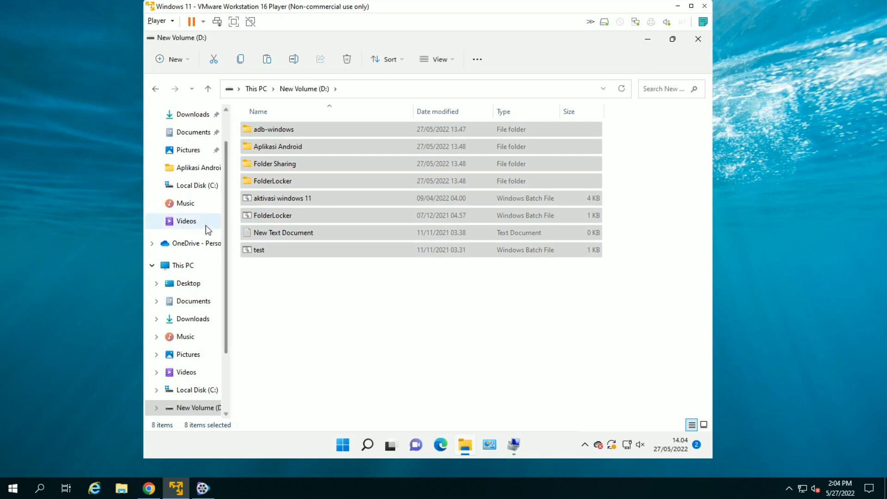
left_click(192, 266)
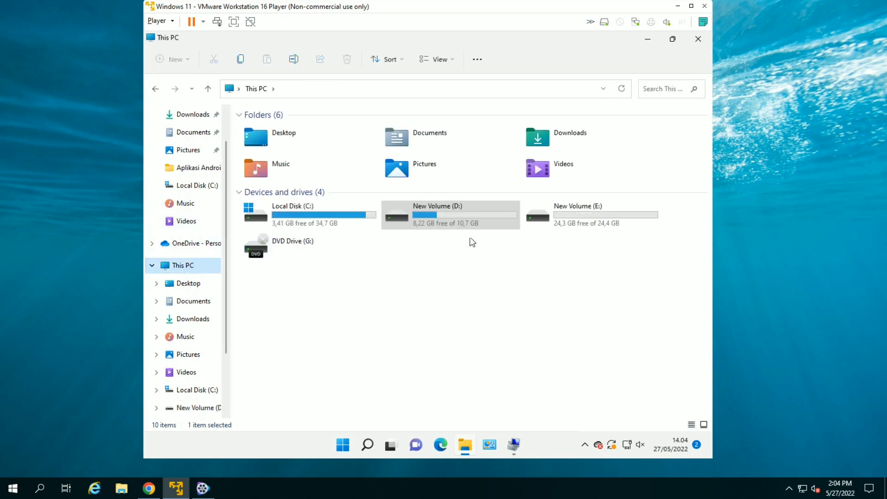
double_click(575, 219)
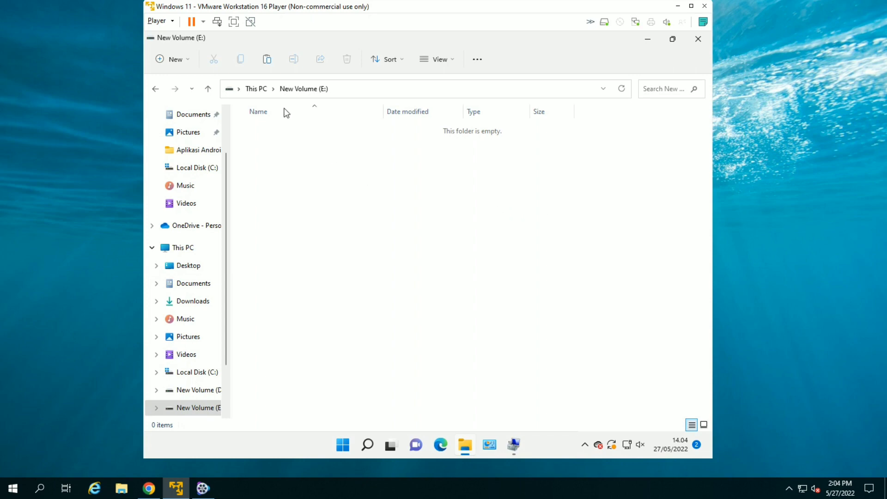
left_click(263, 61)
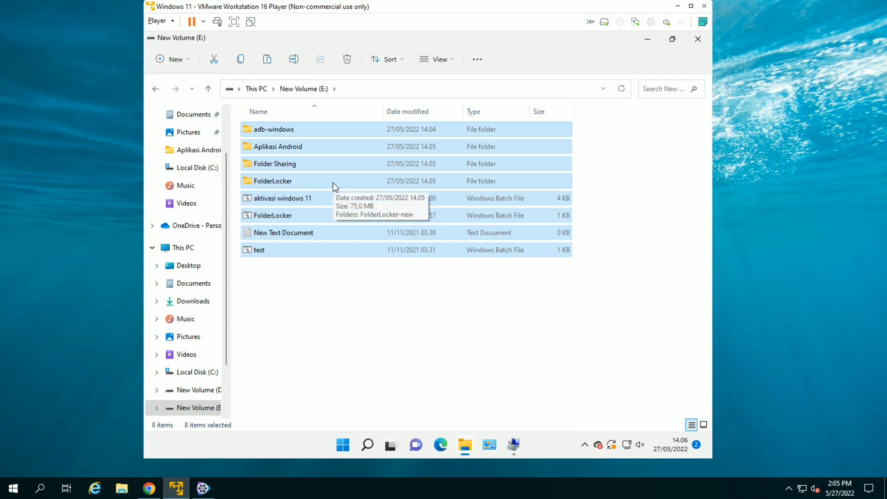
Step: Return File Explorer to This PC, switch to Computer Management and delete the New Volume (D:) partition in Disk Management
left_click(200, 252)
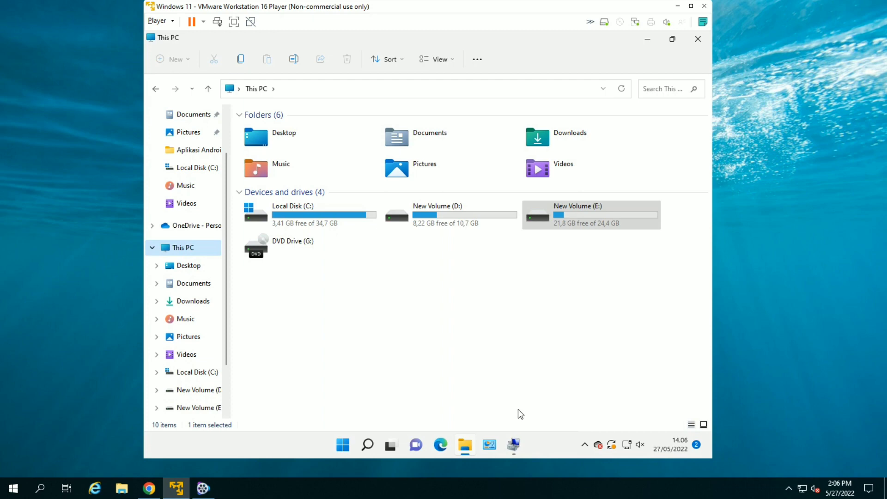
left_click(515, 449)
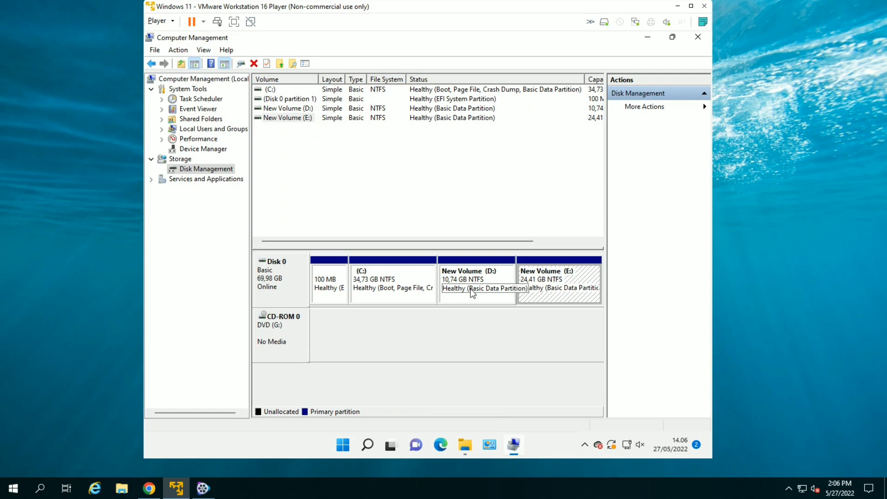
left_click(472, 292)
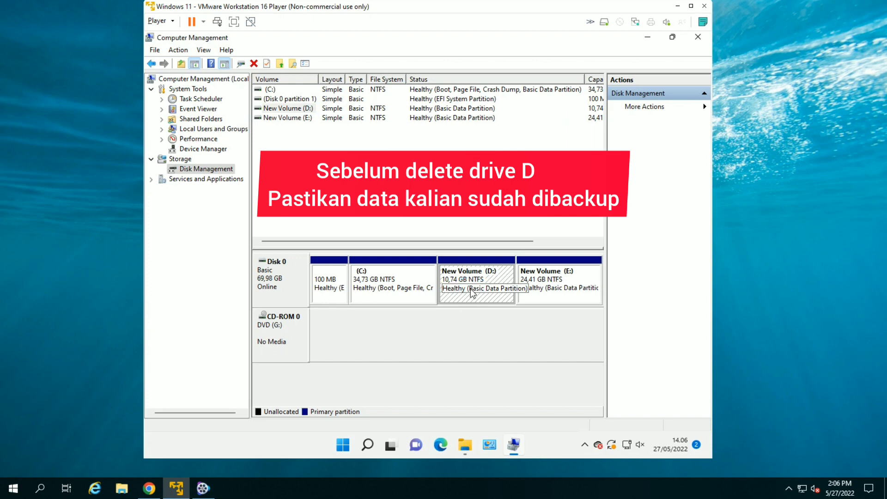
right_click(472, 292)
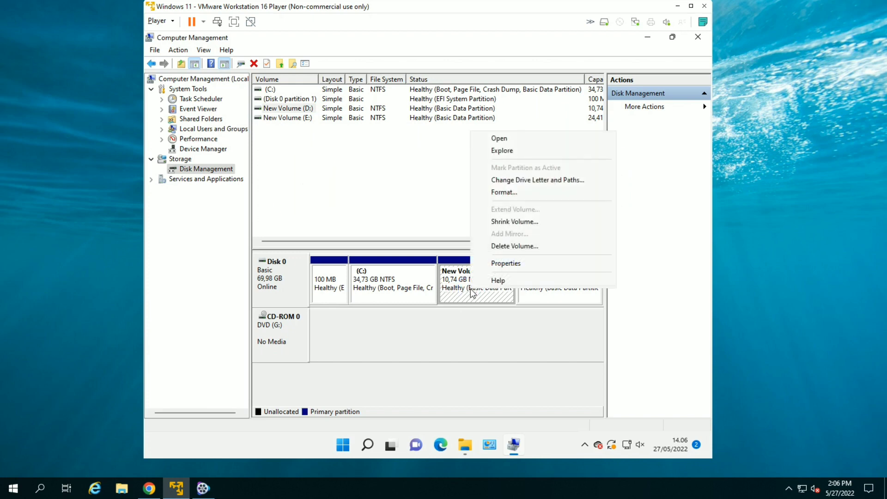
left_click(510, 246)
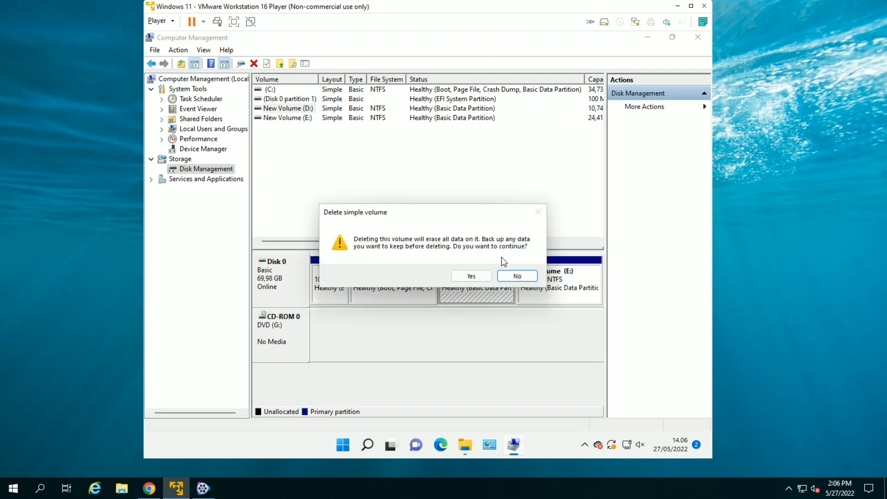
left_click(475, 278)
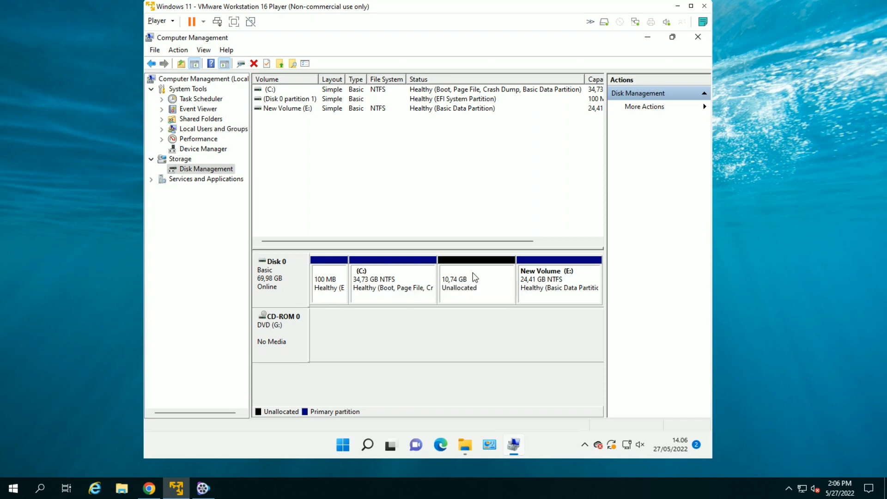
Step: Extend volume C: by 11000 MB using the unallocated space on Disk 0
left_click(401, 295)
right_click(401, 296)
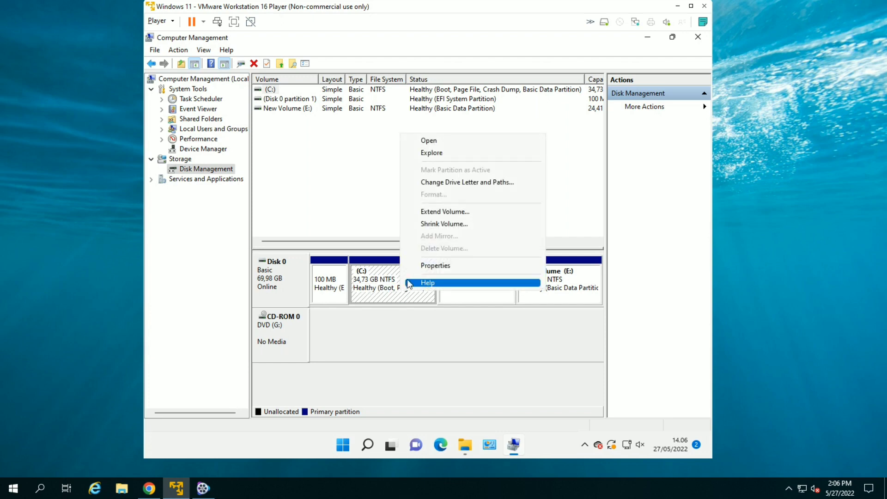
left_click(440, 212)
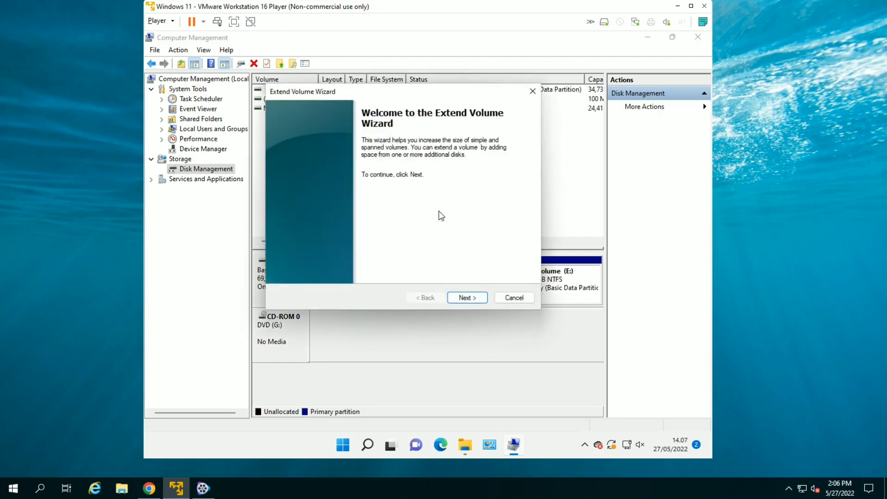
left_click(473, 293)
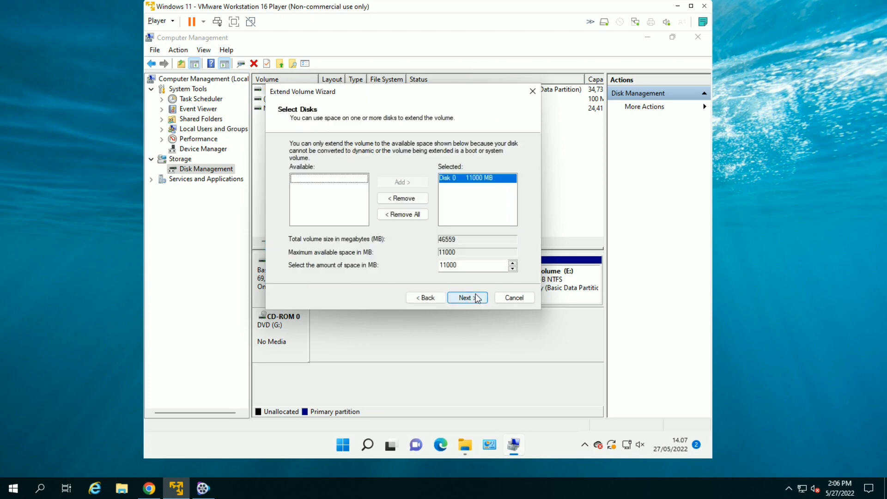
left_click(476, 297)
left_click(476, 297)
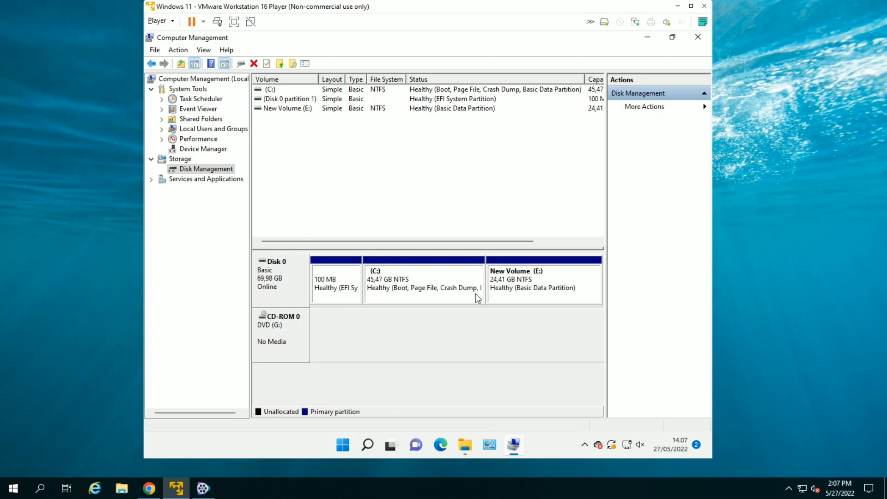
left_click(478, 298)
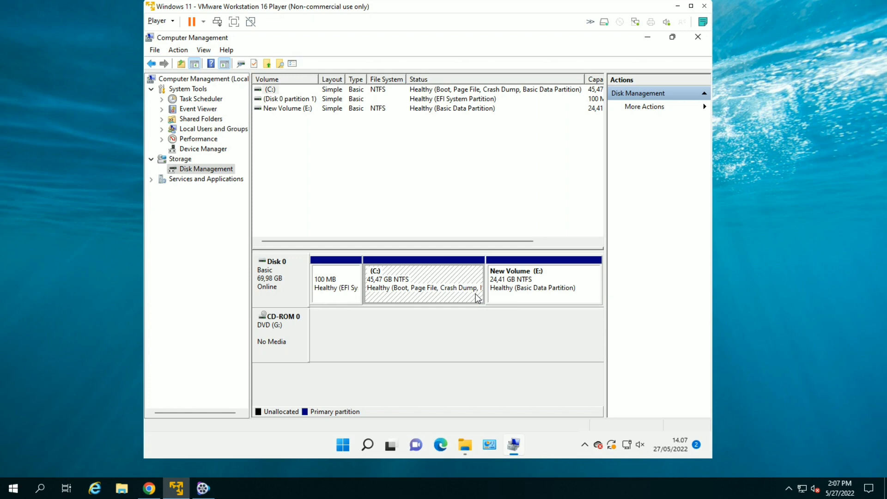
Step: Minimize Computer Management, refresh This PC in File Explorer and check the capacities of Local Disk (C:) and New Volume (E:)
left_click(647, 38)
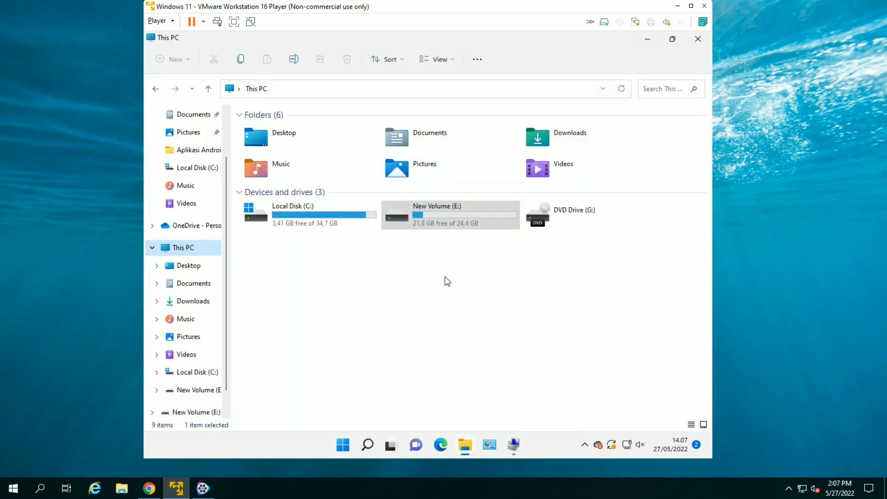
right_click(336, 233)
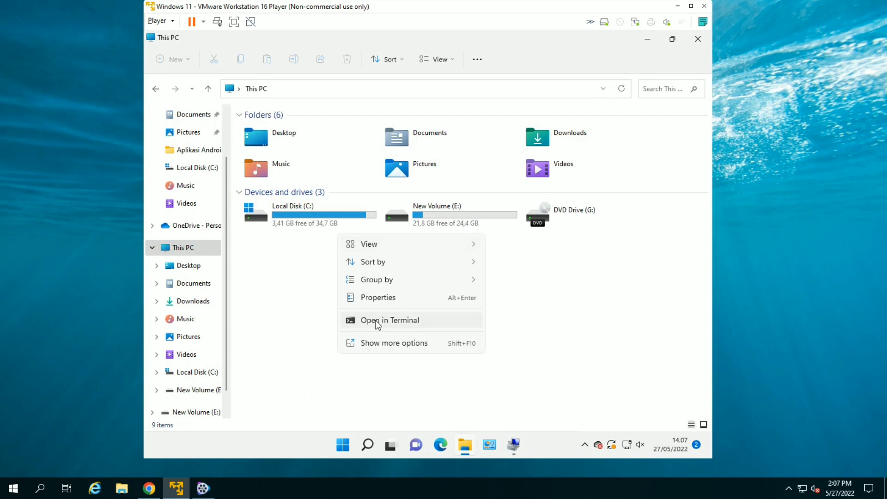
left_click(381, 345)
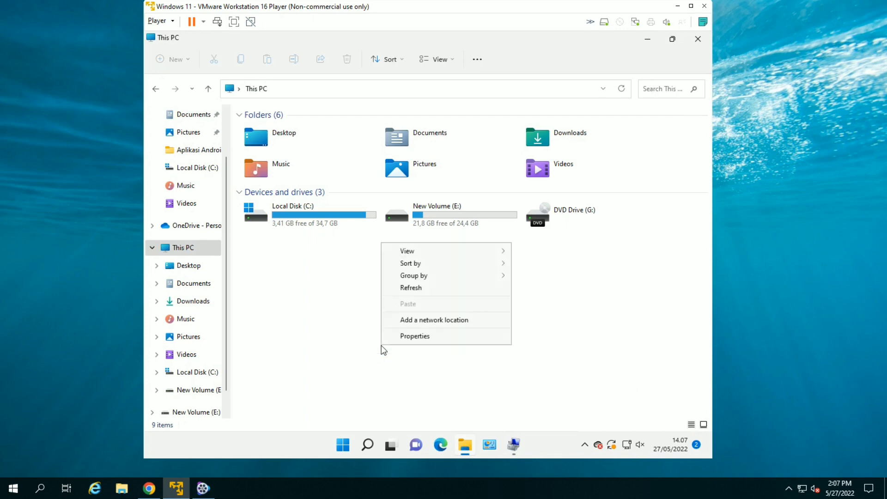
left_click(412, 287)
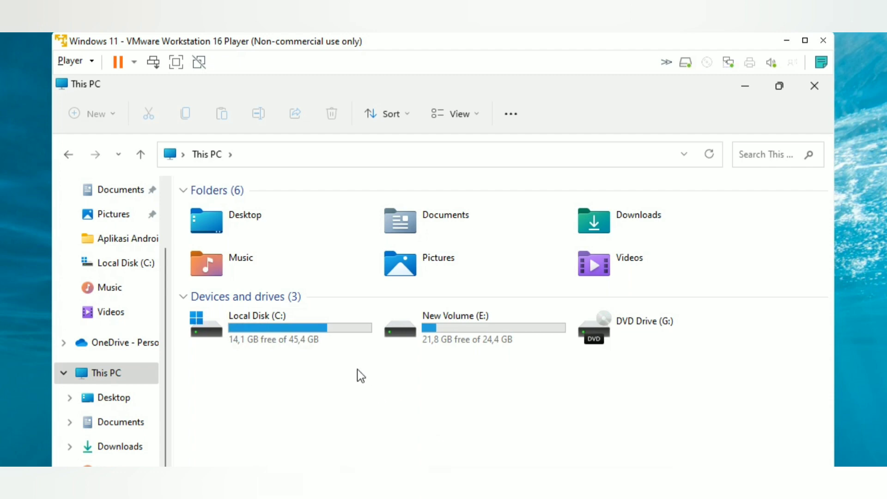
left_click(343, 346)
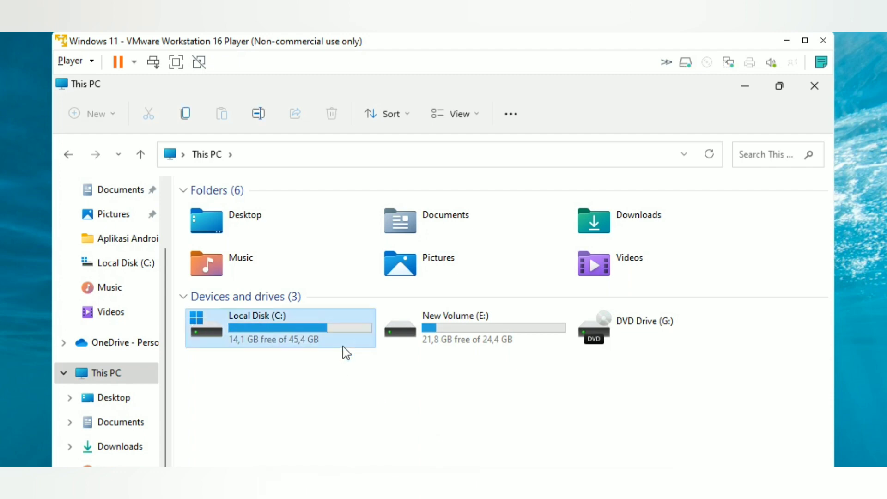
left_click(433, 346)
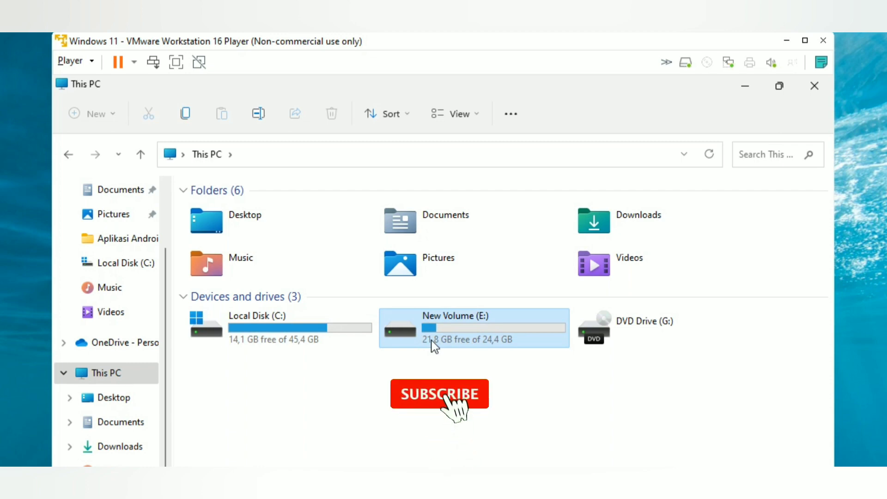
left_click(495, 417)
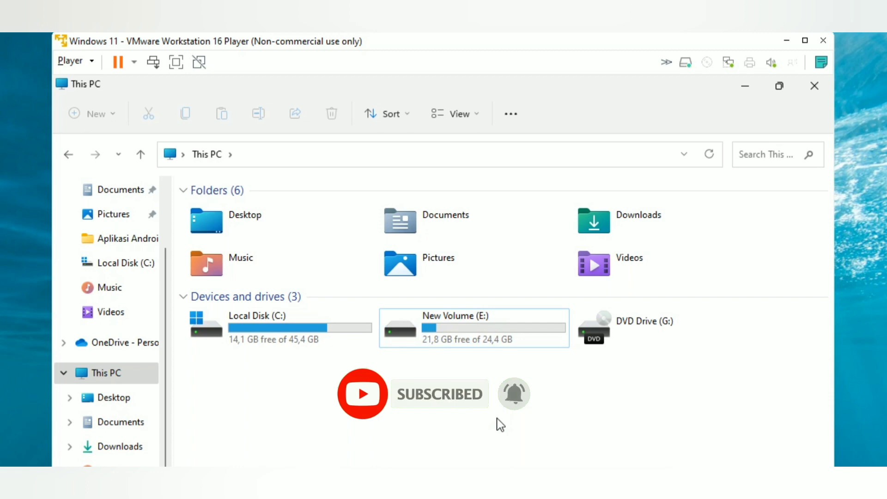